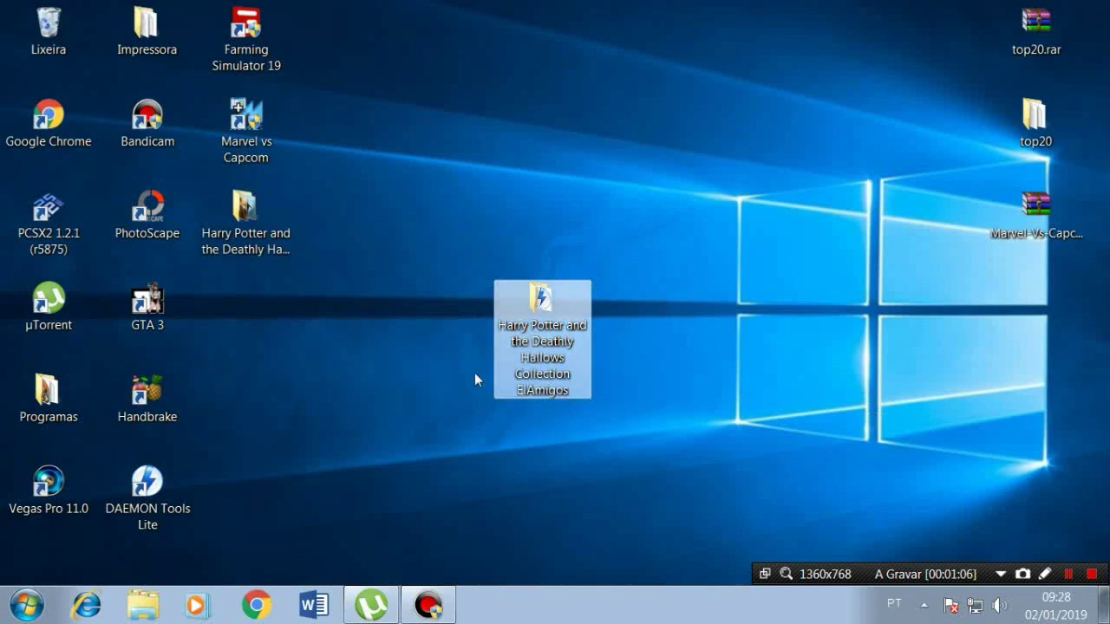
Step: Open the Harry Potter and the Deathly Hallows Collection ElAmigos folder and mount its ISO file with DAEMON Tools Lite
left_click(553, 447)
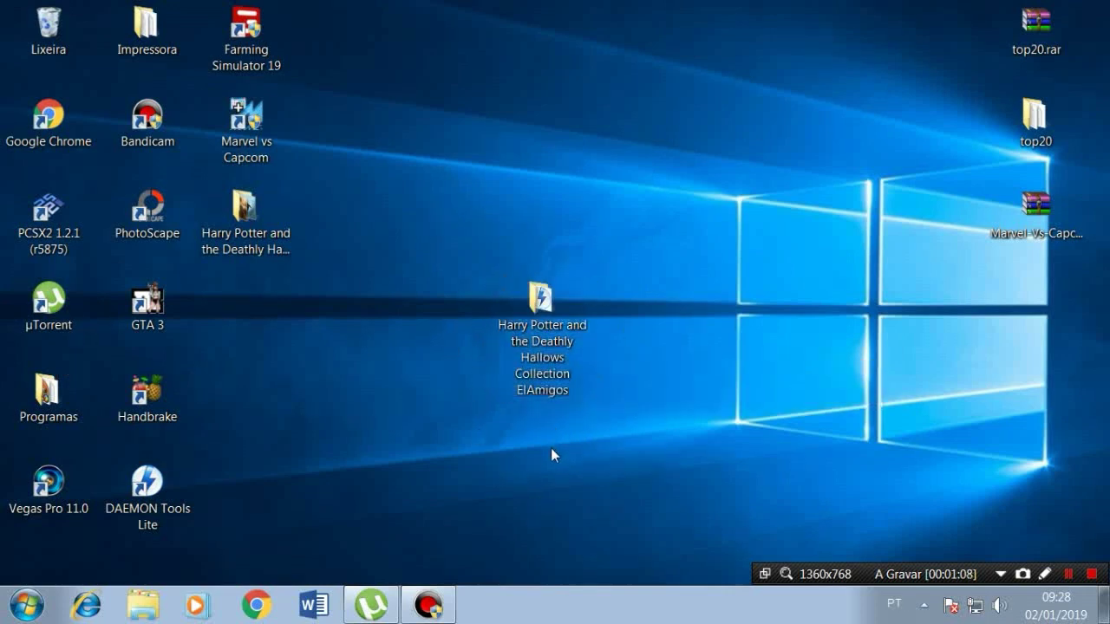
left_click(541, 304)
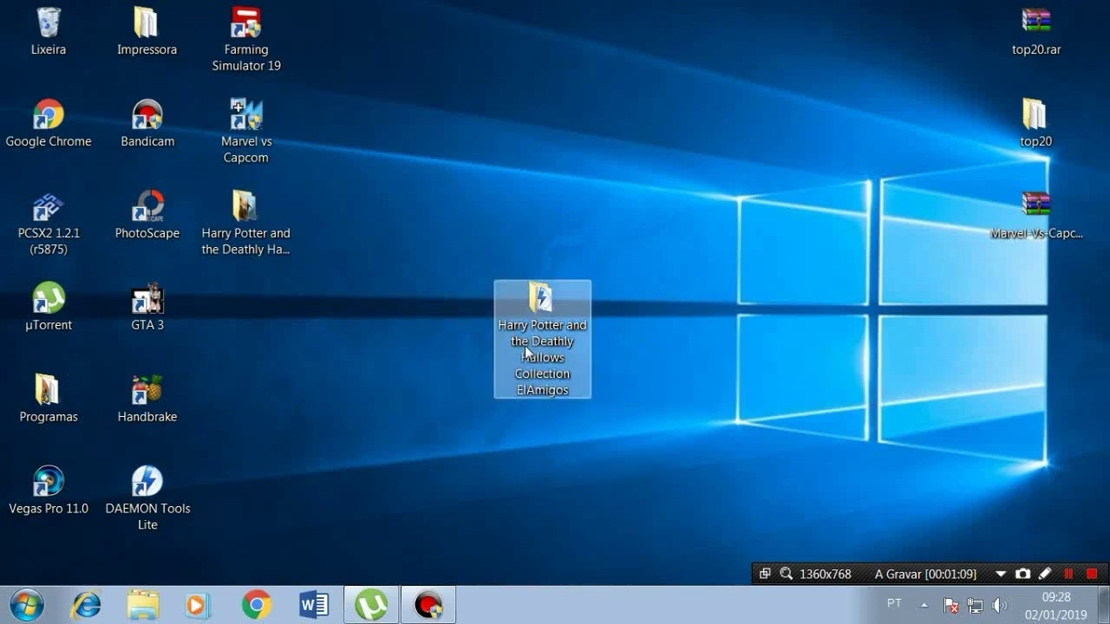
double_click(569, 321)
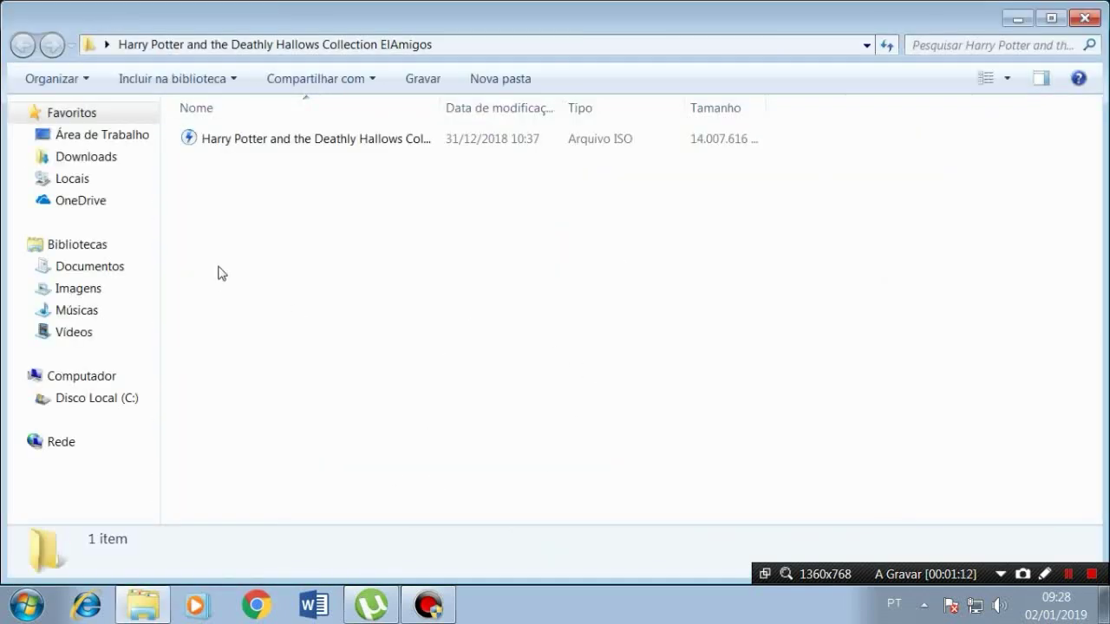
left_click(333, 142)
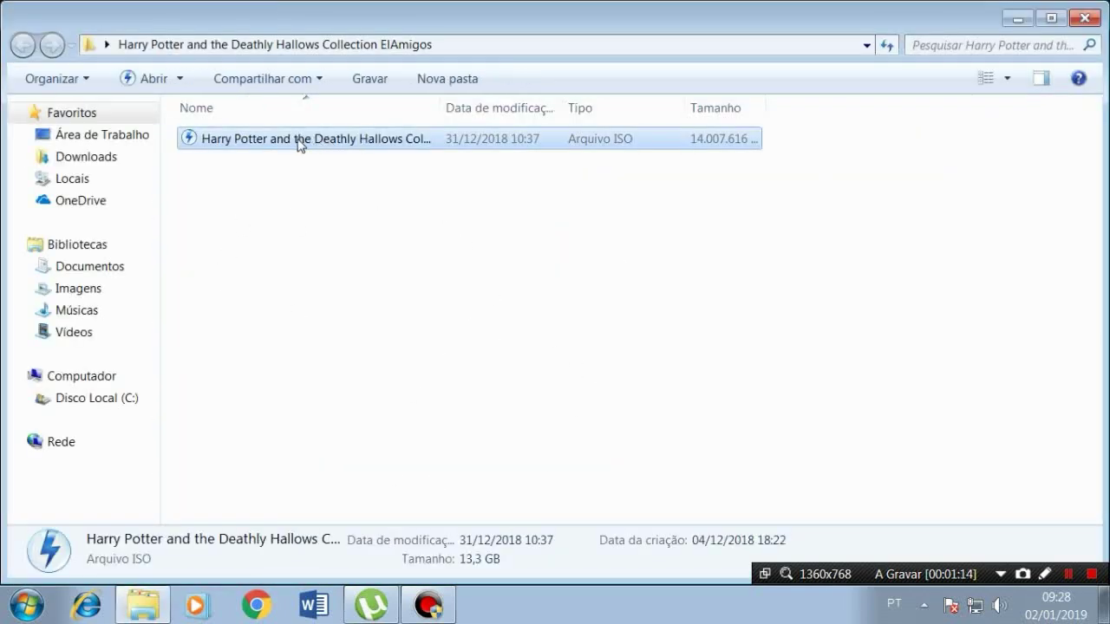
right_click(250, 145)
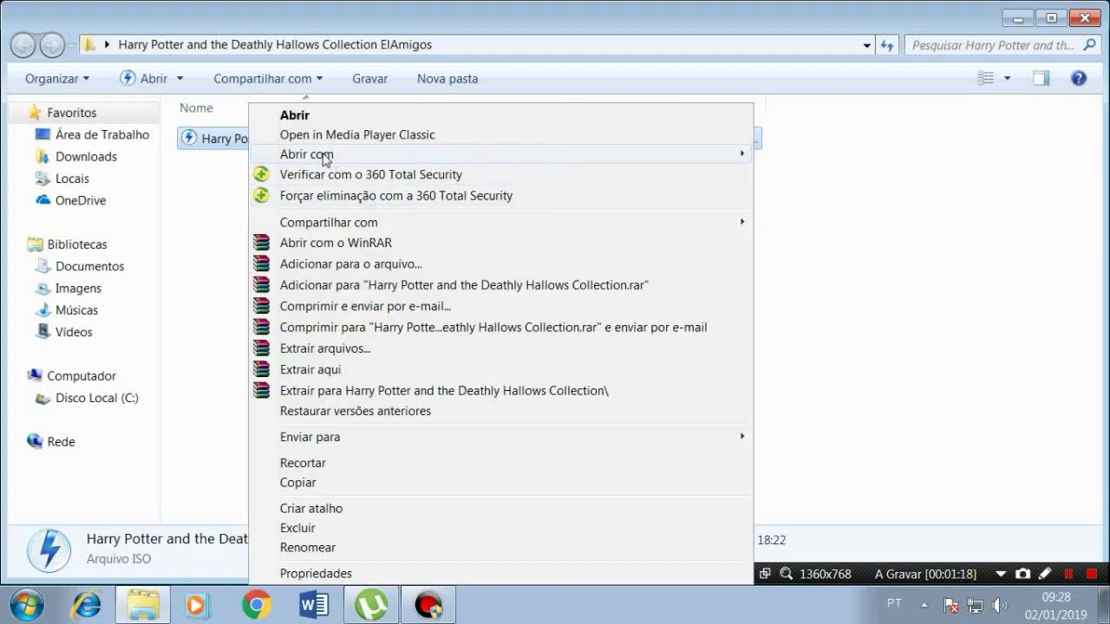
mouse_move(735, 159)
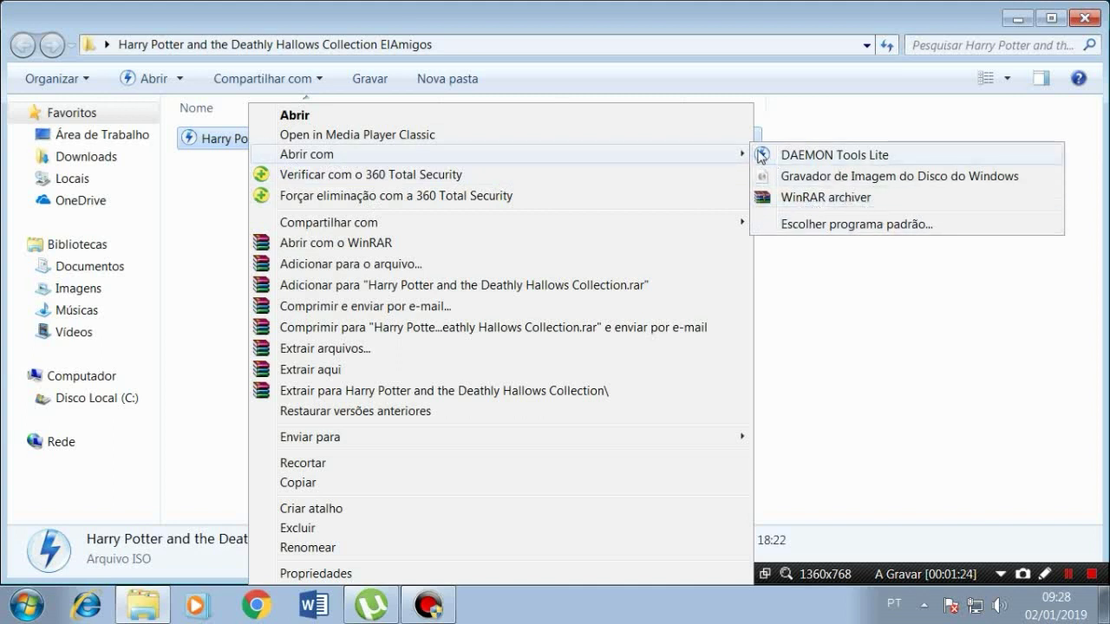
left_click(833, 162)
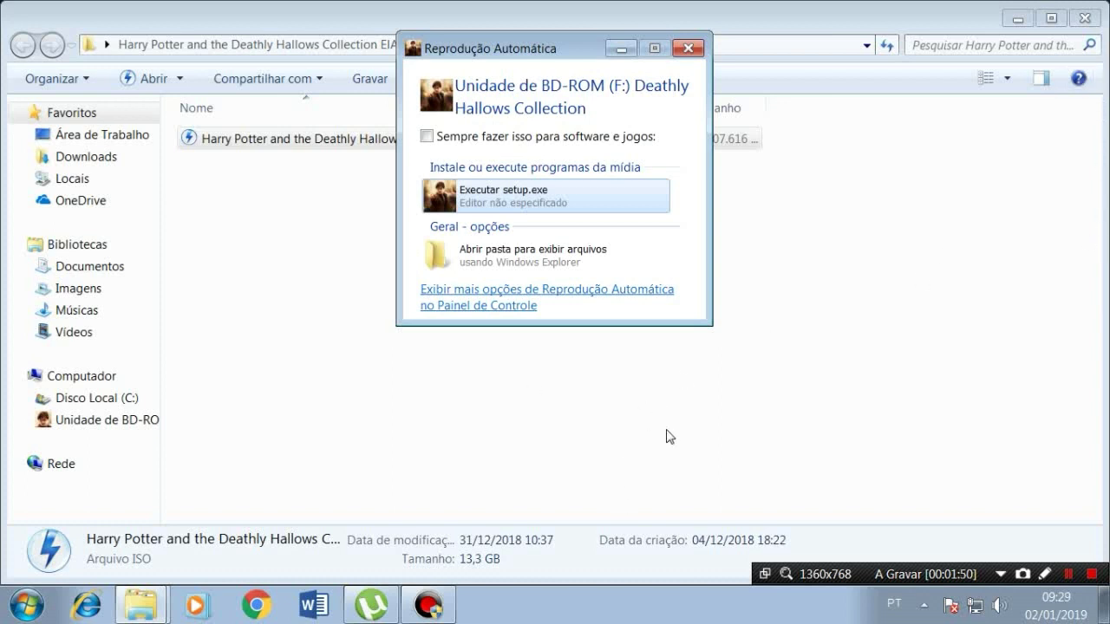
Step: Run setup.exe from the mounted disc, close the folder window and start the installer with English as the setup language
left_click(509, 195)
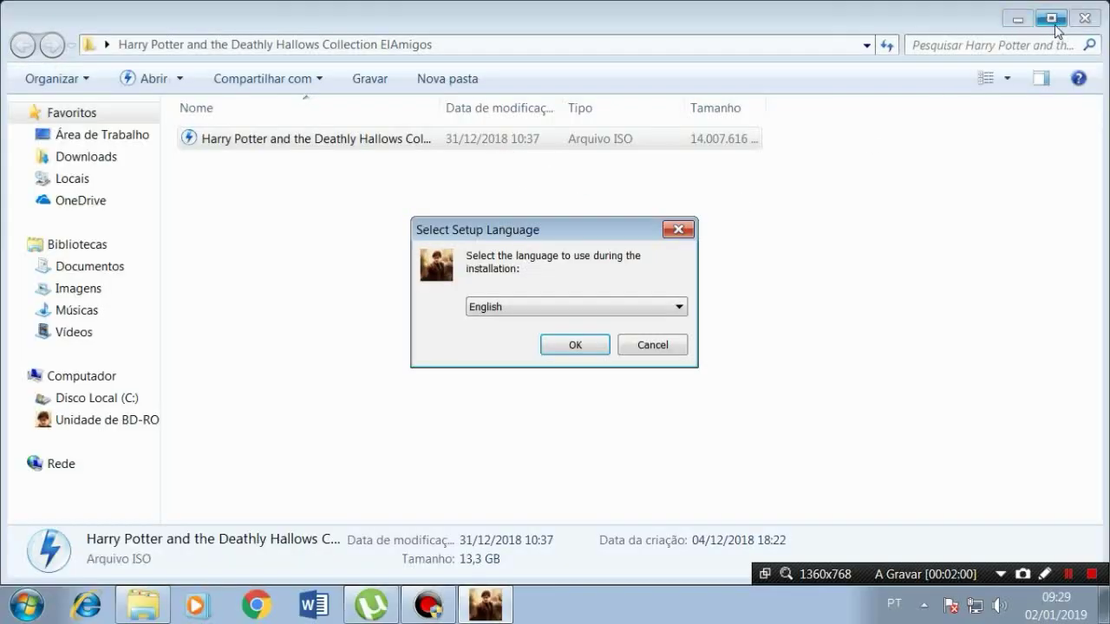
left_click(1086, 19)
left_click(500, 308)
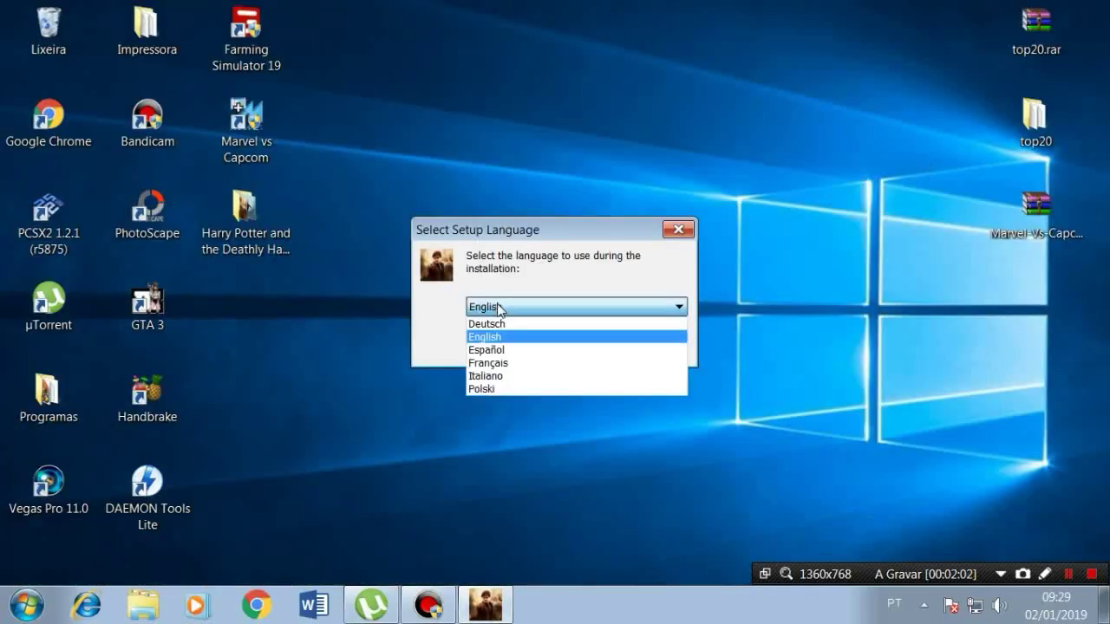
left_click(500, 309)
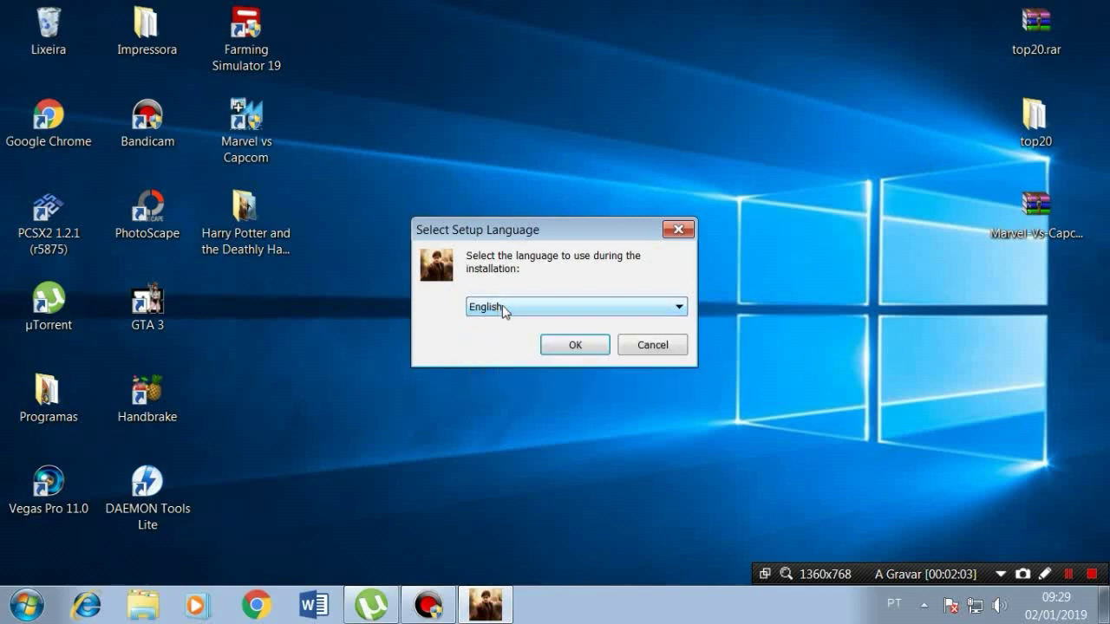
left_click(503, 310)
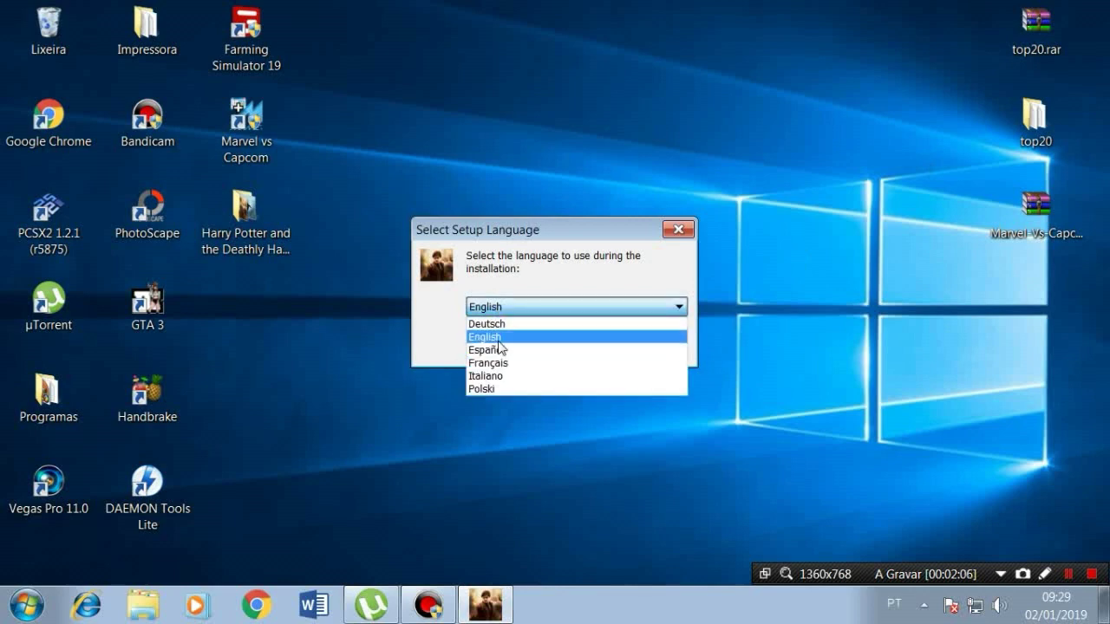
left_click(499, 337)
left_click(506, 312)
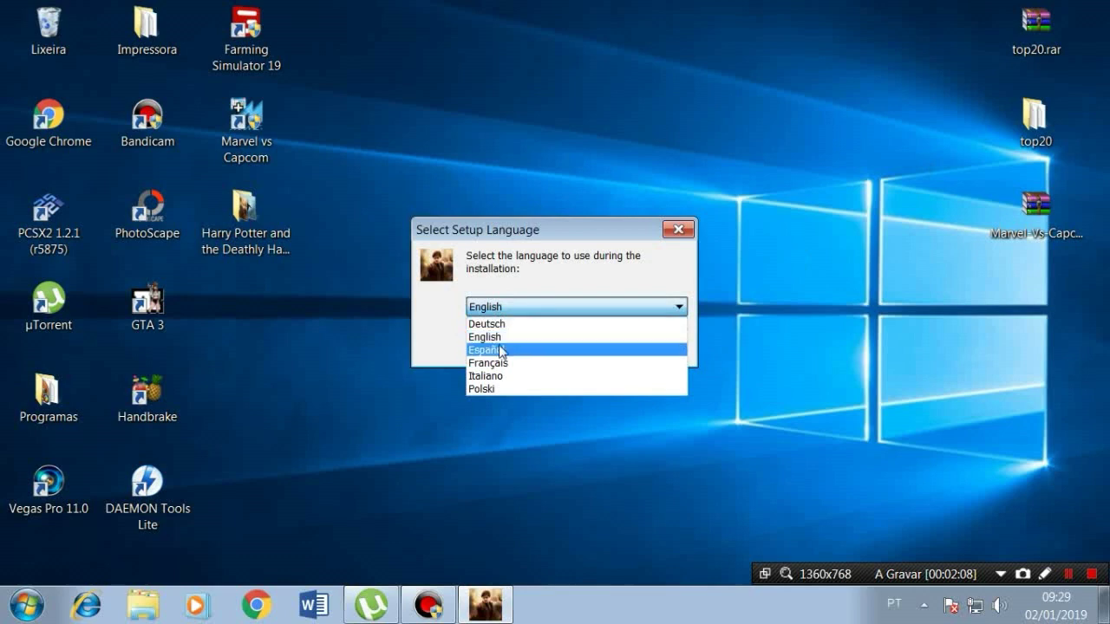
left_click(502, 352)
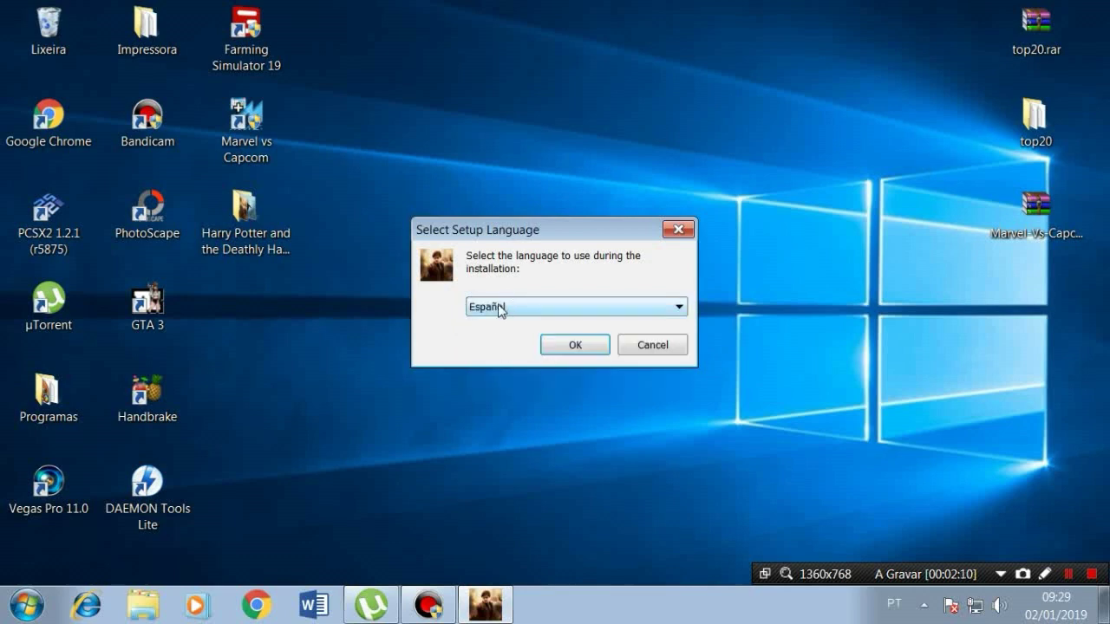
left_click(500, 308)
left_click(476, 329)
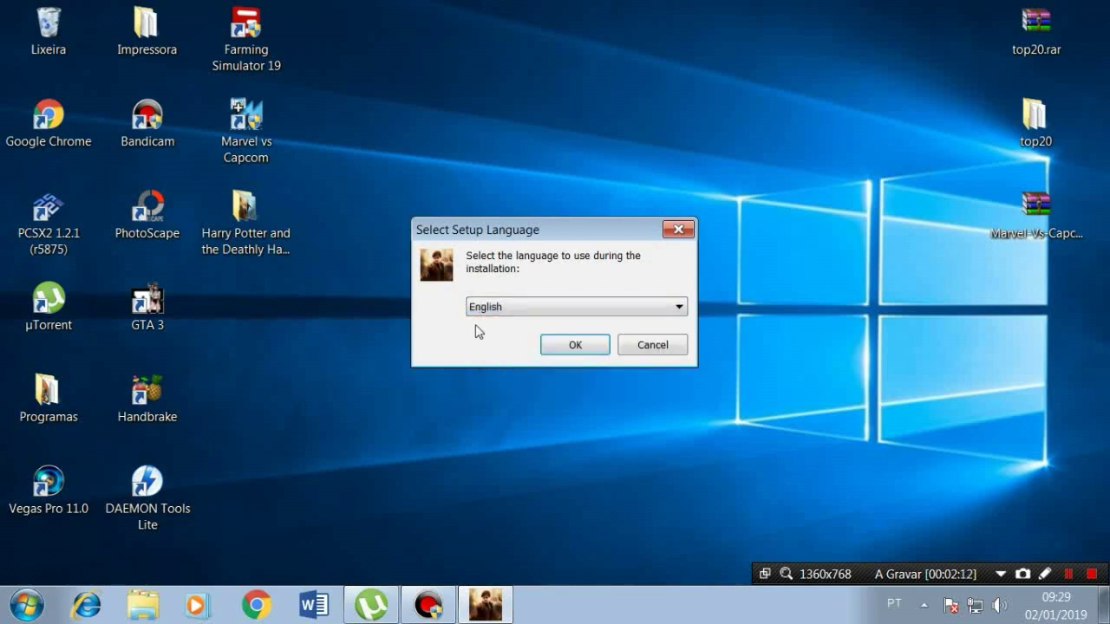
left_click(548, 347)
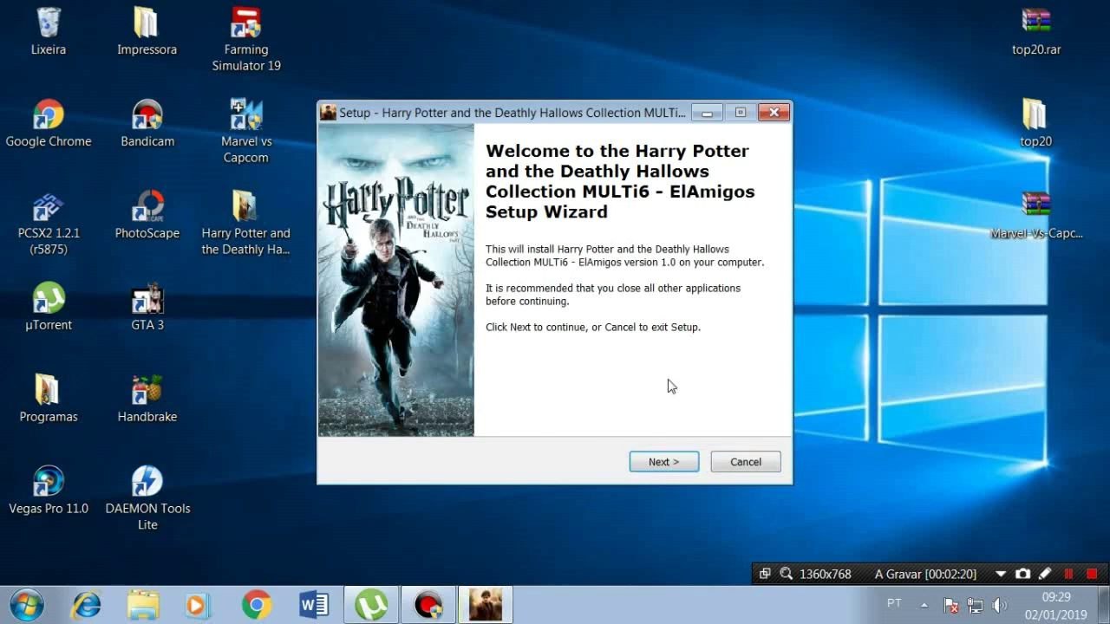
Step: Proceed to the Ready to Install page with C:\Program Files\Harry Potter and the Deathly Hallows Collection and a desktop icon, and cancel the setup
left_click(656, 465)
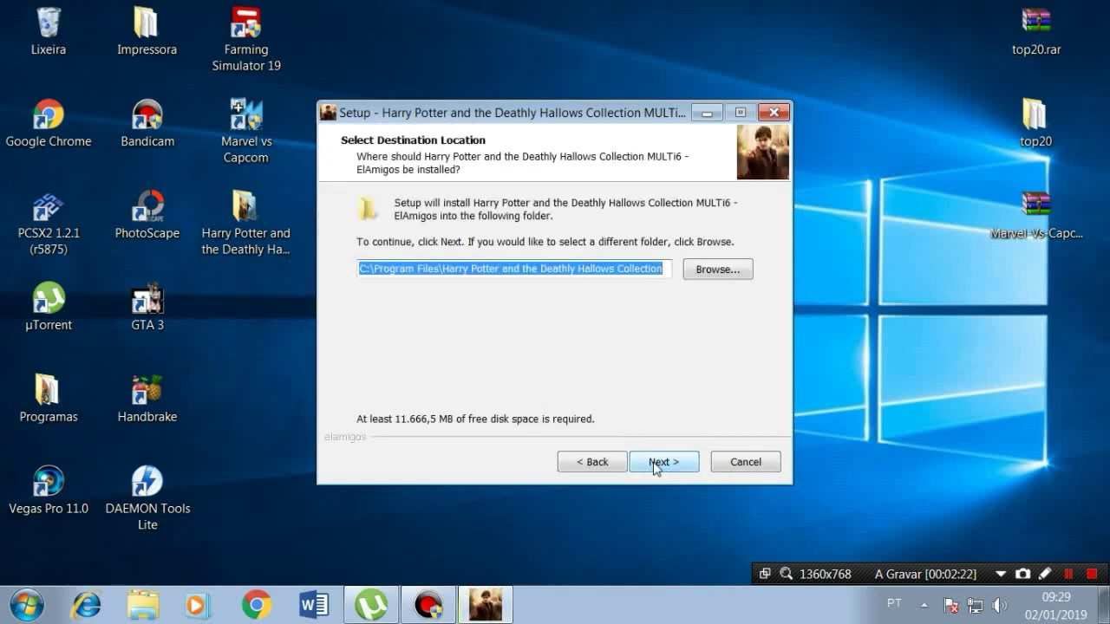
left_click(532, 269)
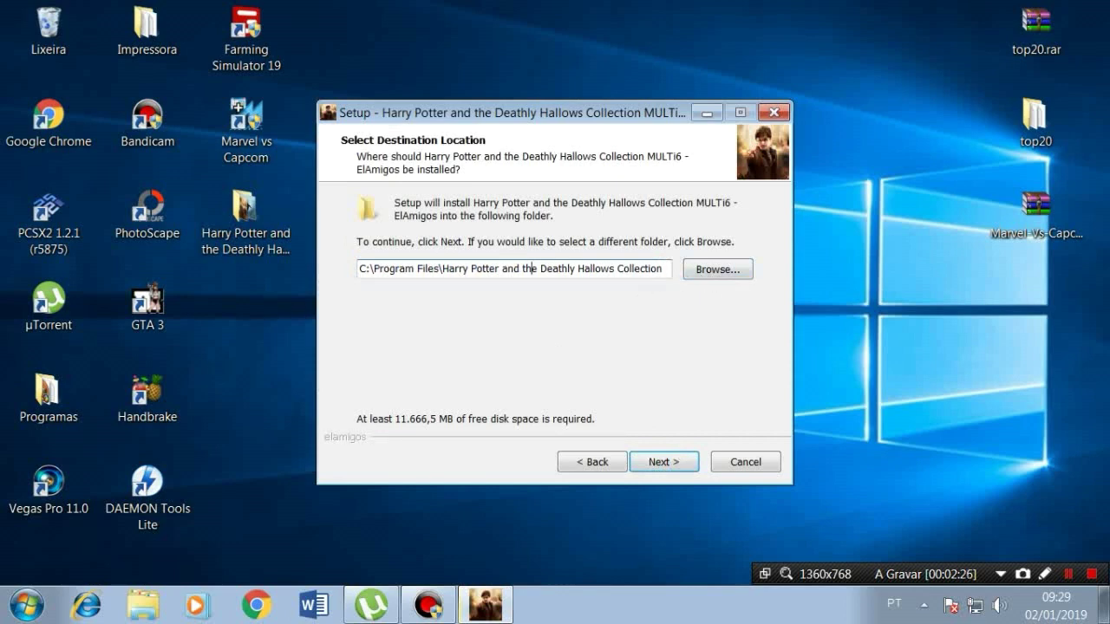
left_click_drag(666, 269, 306, 277)
left_click(523, 269)
left_click(668, 467)
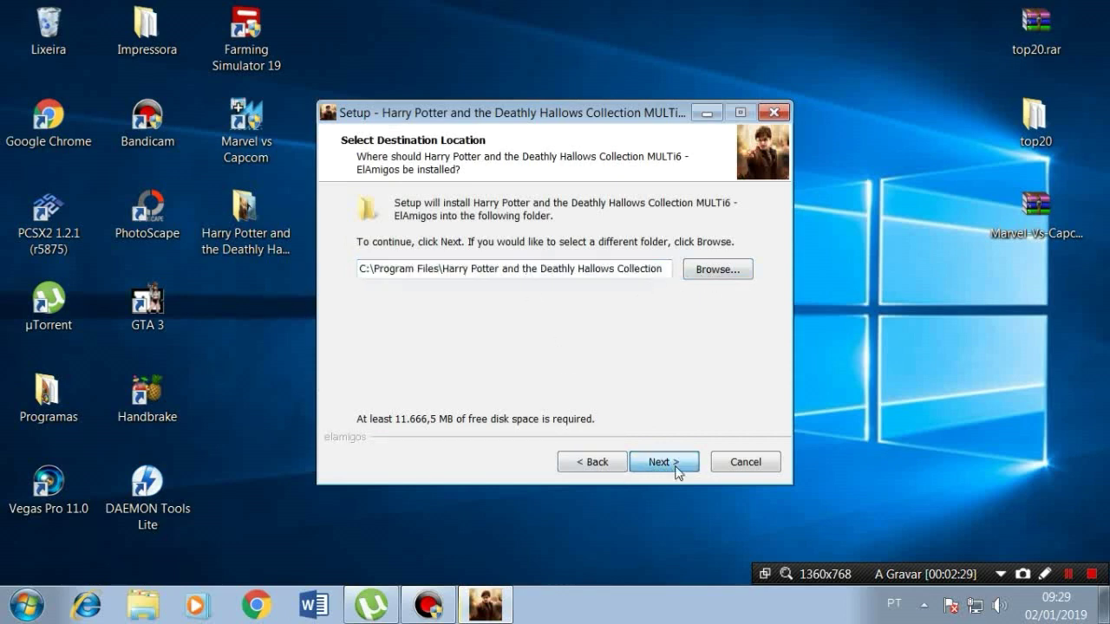
left_click(675, 469)
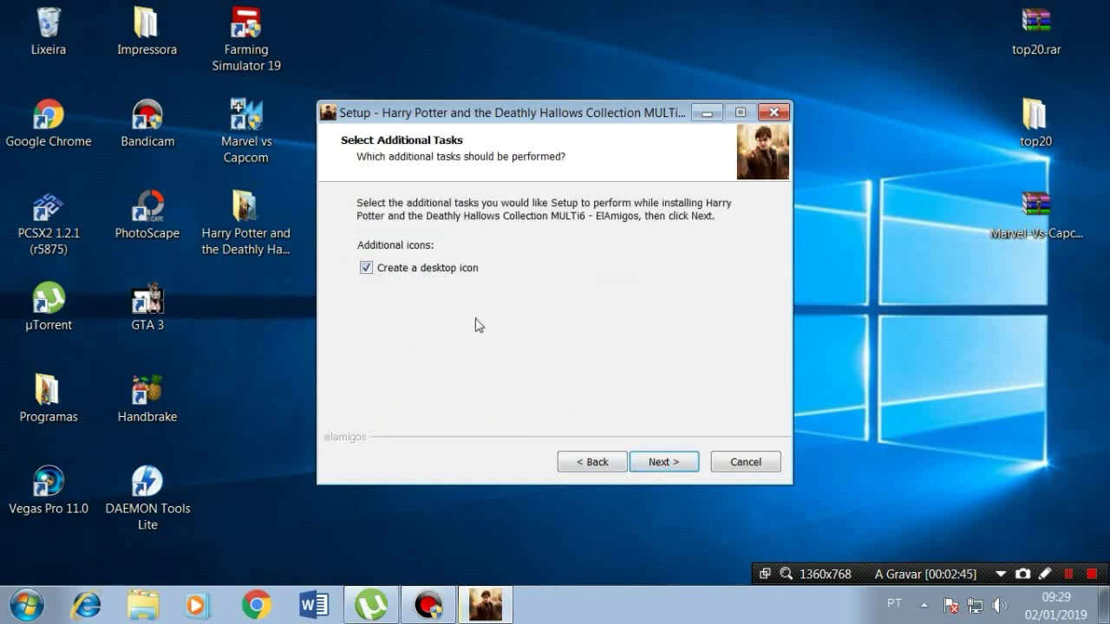
left_click(365, 270)
left_click(669, 464)
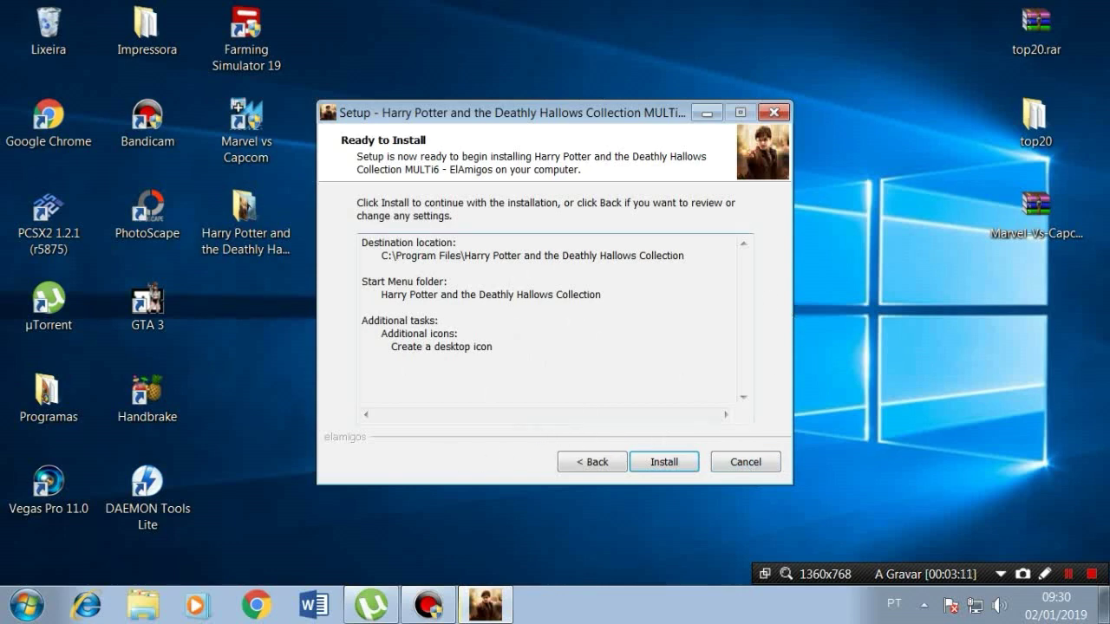
left_click(748, 464)
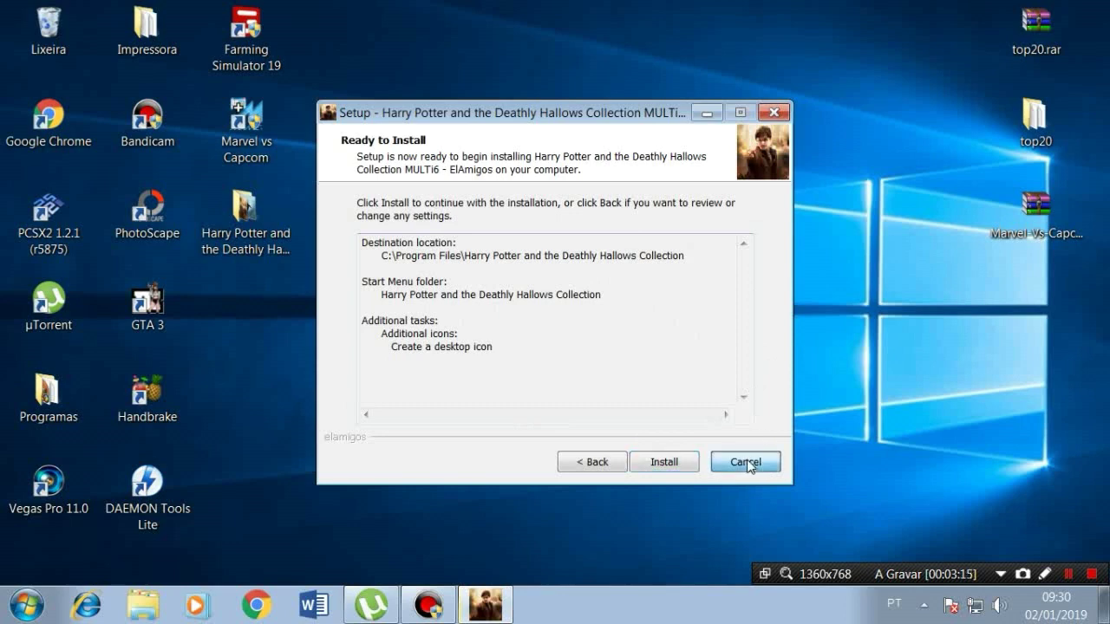
left_click(653, 418)
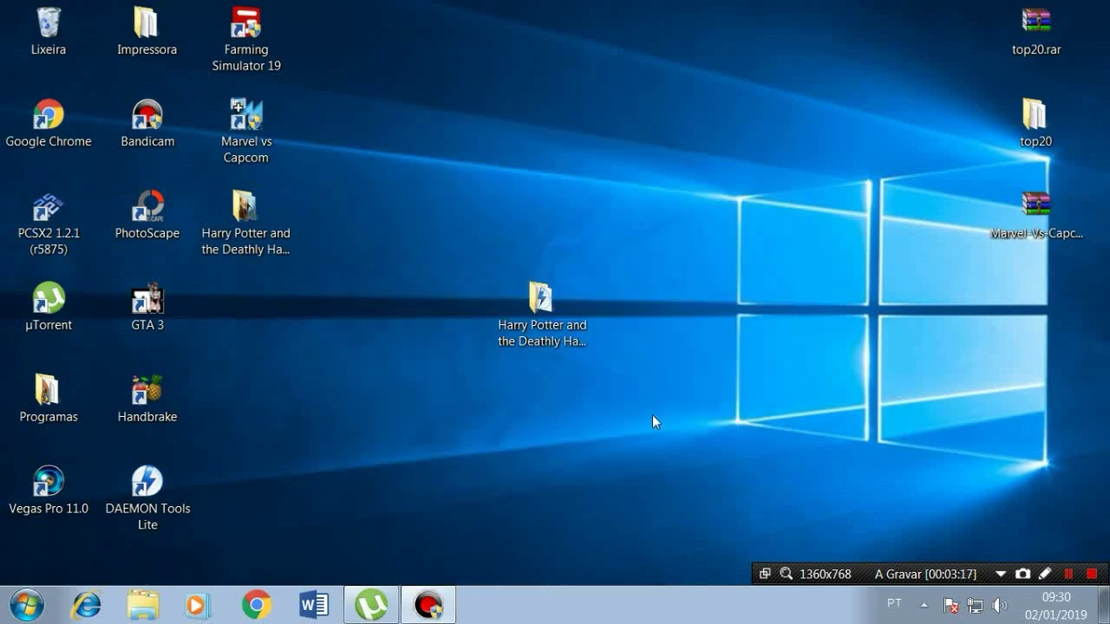
Step: Replace the ElAmigos folder at the middle of the desktop with the Harry Potter and the Deathly Hallows Collection shortcuts folder and open it
left_click_drag(540, 300, 637, 34)
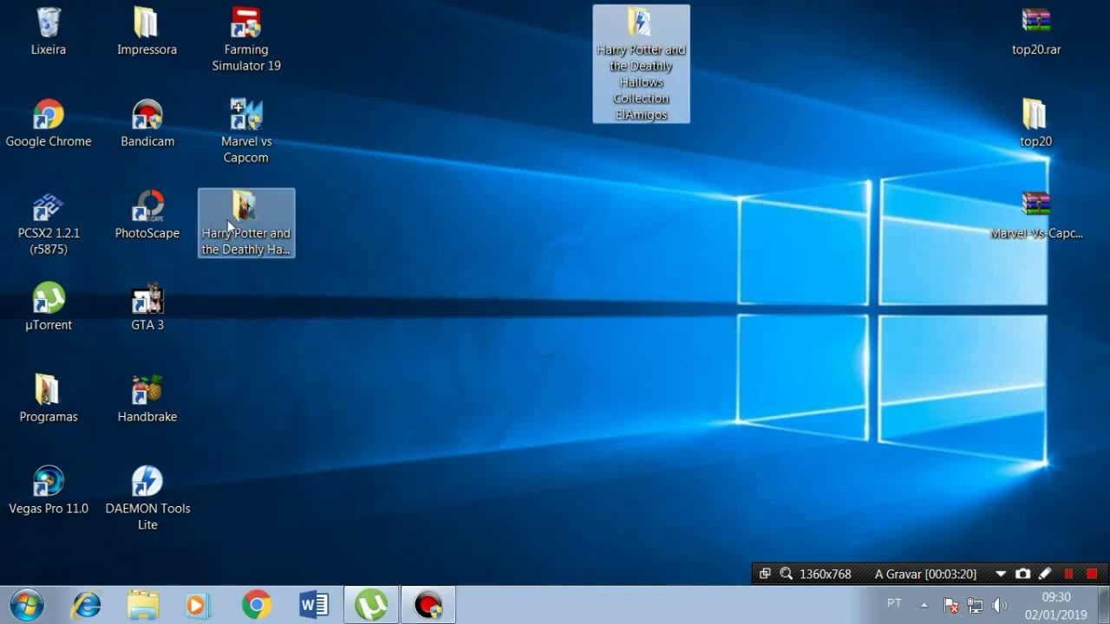
left_click_drag(246, 213, 536, 319)
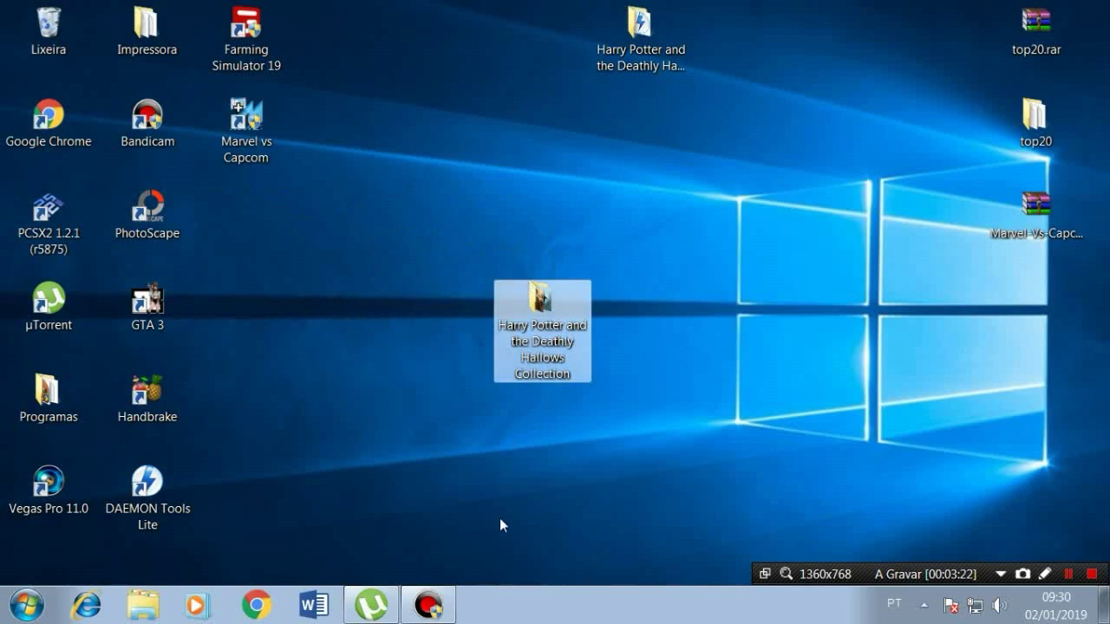
double_click(555, 324)
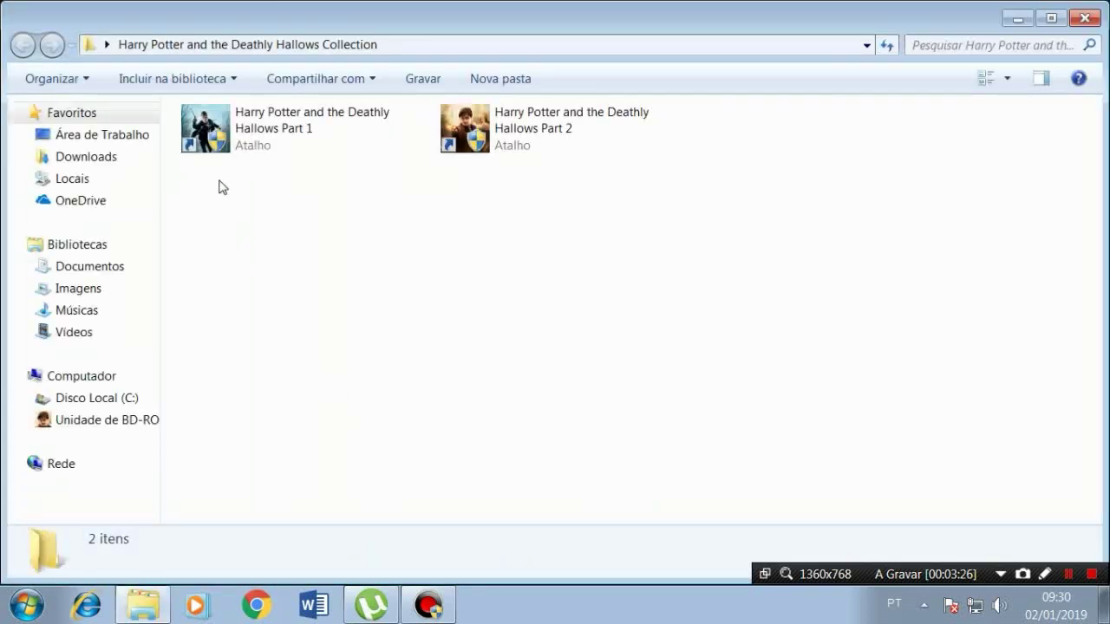
Step: Examine the Harry Potter and the Deathly Hallows Part 1 and Part 2 game shortcuts in the folder
left_click(247, 137)
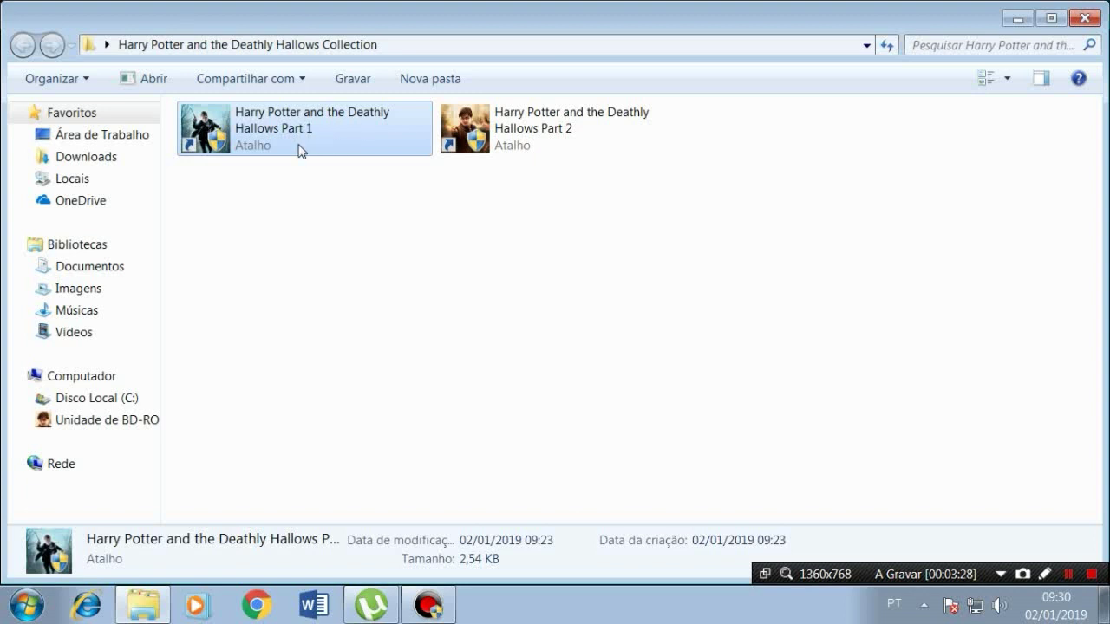
left_click(499, 148)
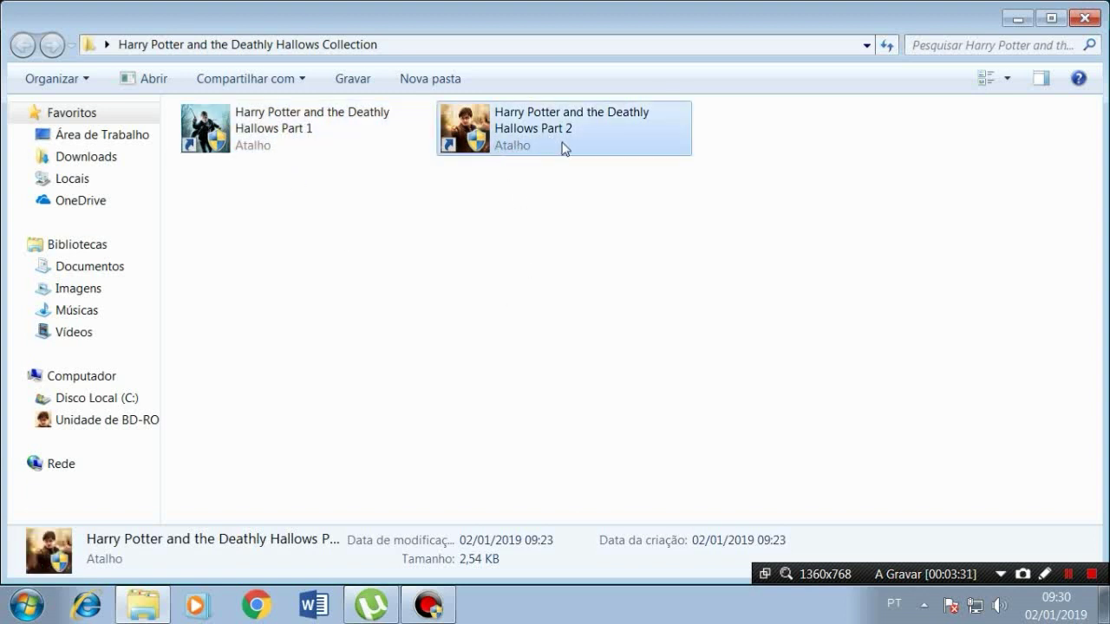
left_click(577, 208)
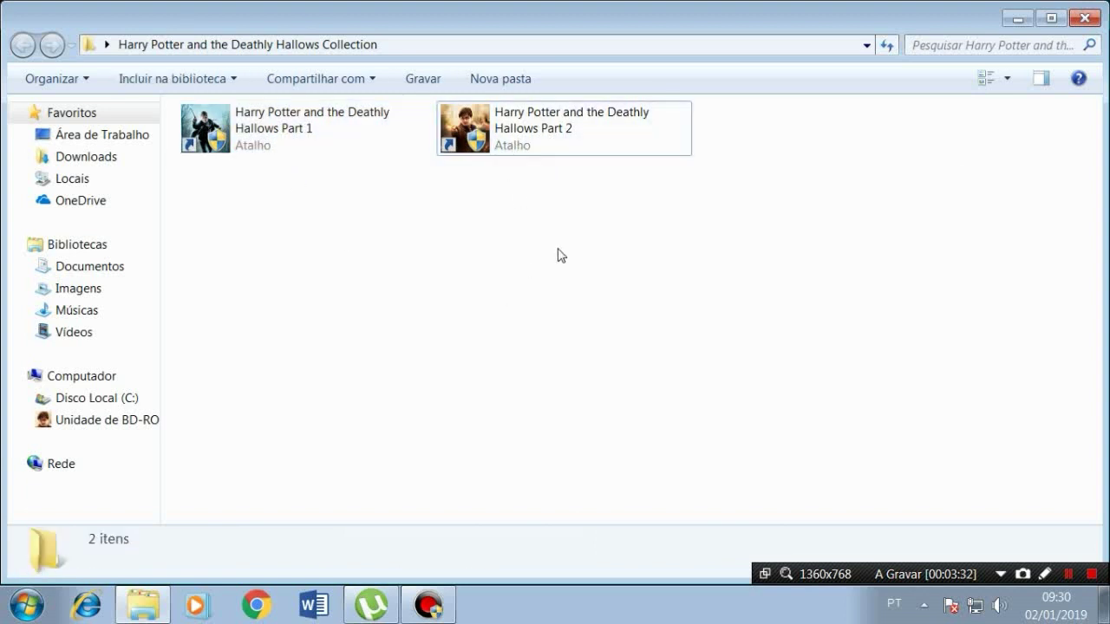
left_click(352, 150)
left_click(513, 144)
left_click(512, 252)
left_click(373, 143)
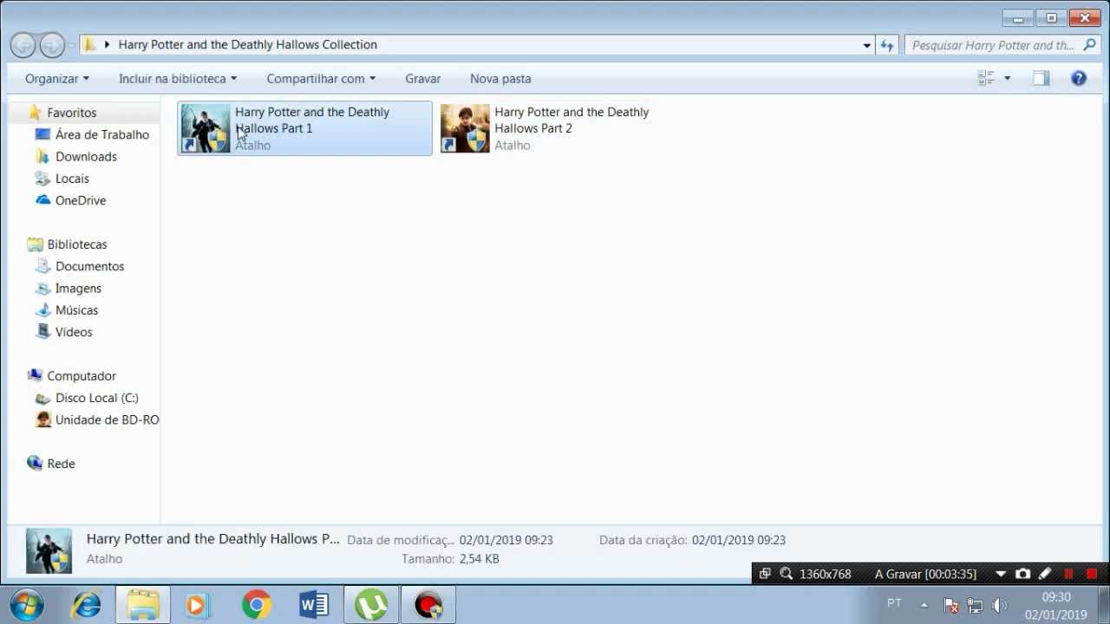
left_click(327, 250)
left_click(289, 124)
left_click(511, 149)
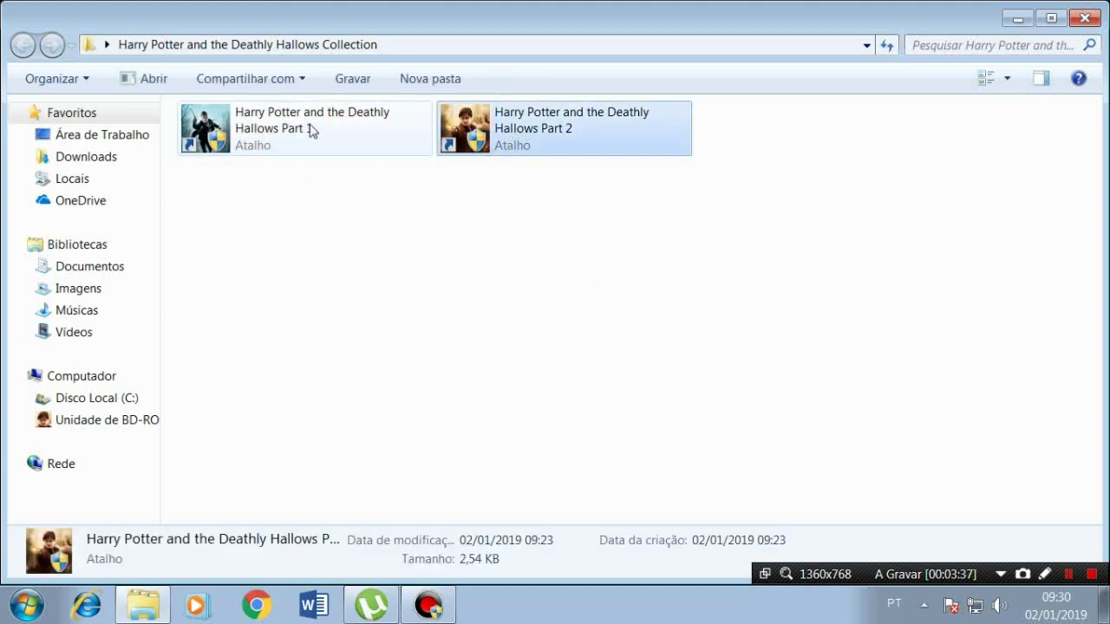
left_click(307, 130)
left_click(493, 134)
left_click(310, 136)
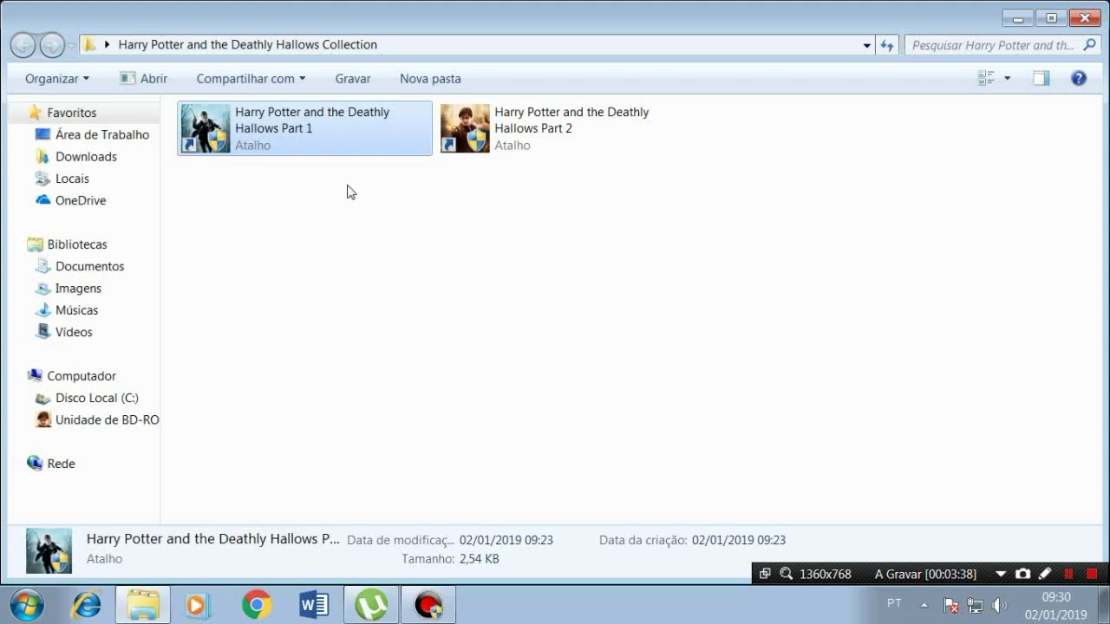
Step: Move the Part 1 and Part 2 game shortcuts out of the collection folder onto the desktop and close the folder window
left_click(1054, 20)
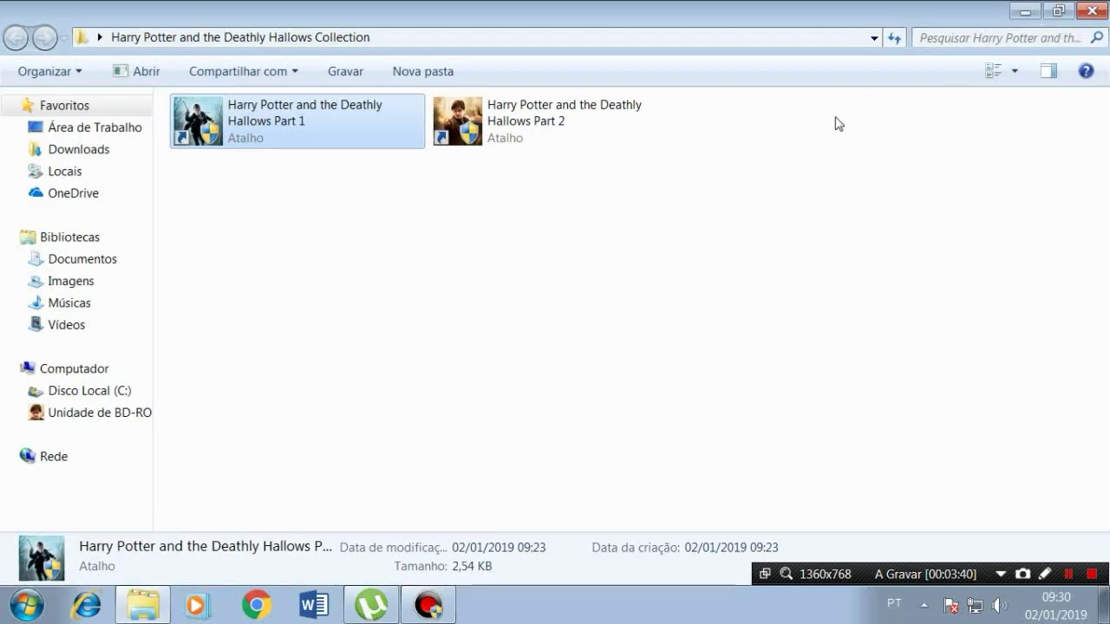
left_click(1058, 10)
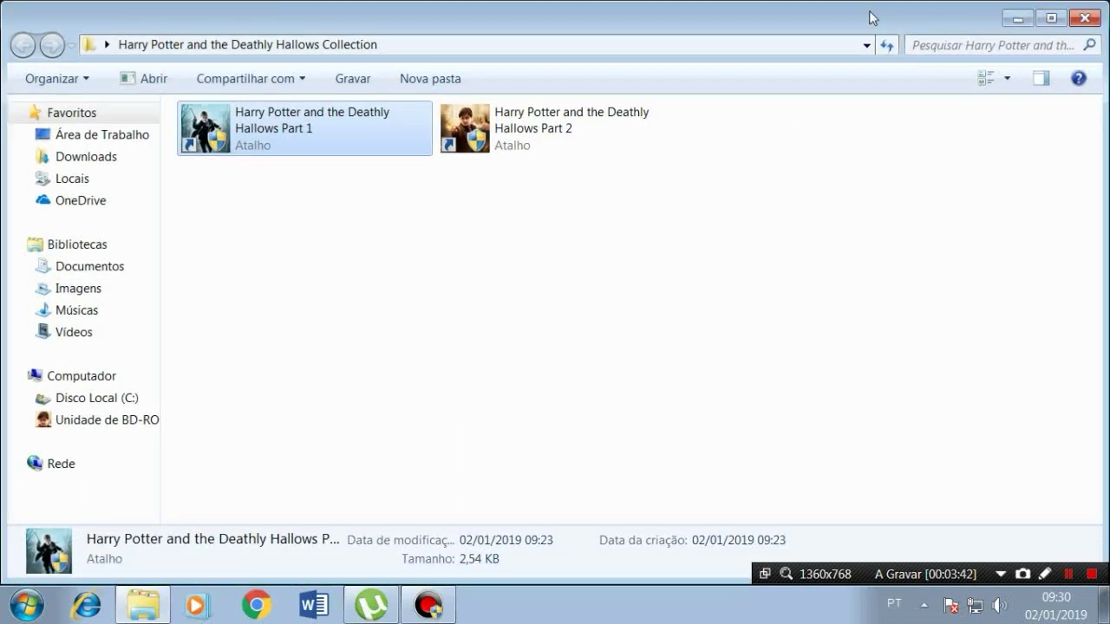
key("super+Right")
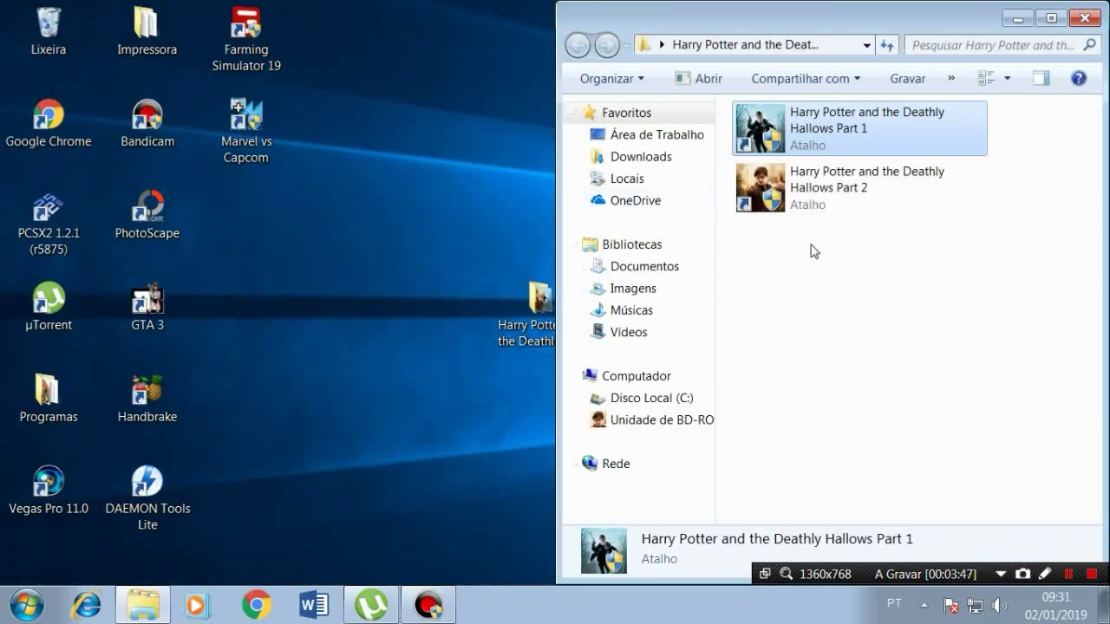
key("ctrl+a")
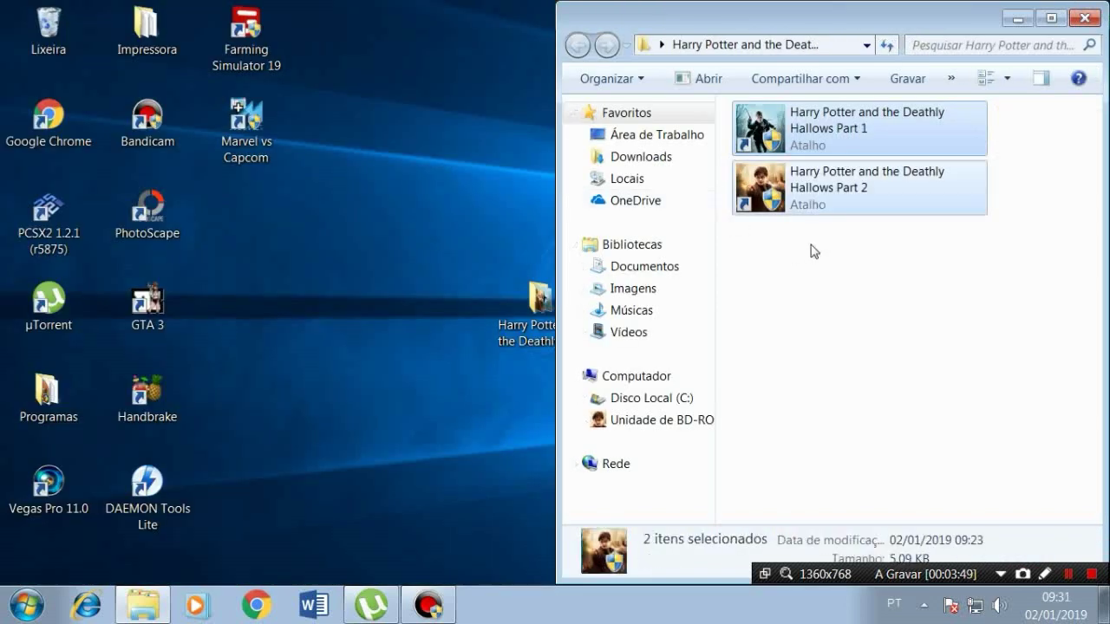
left_click_drag(878, 130, 417, 240)
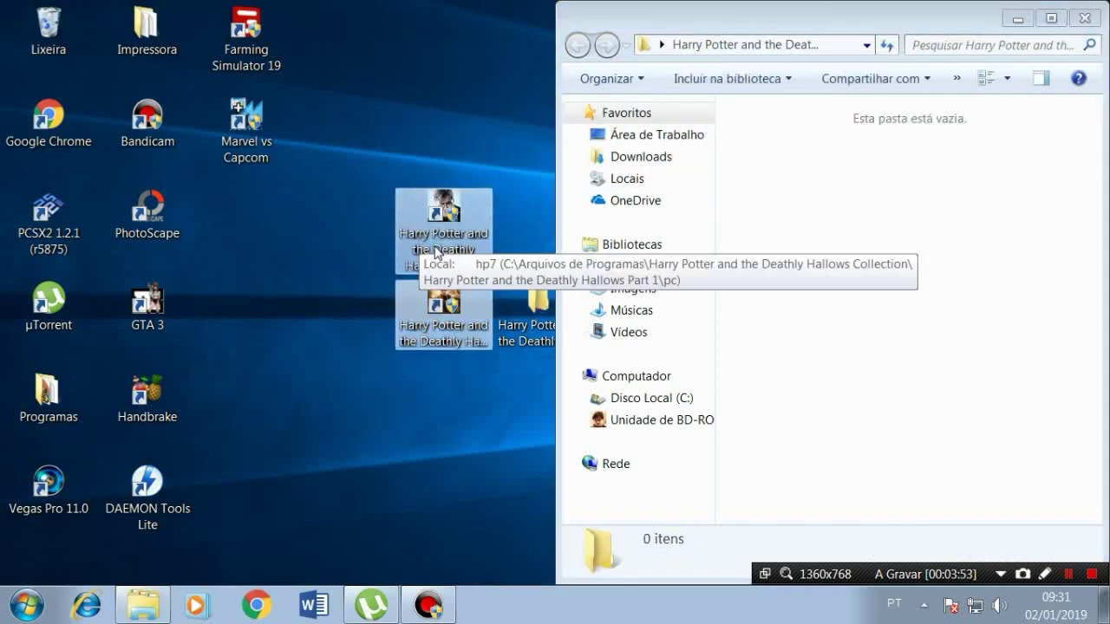
left_click(1084, 17)
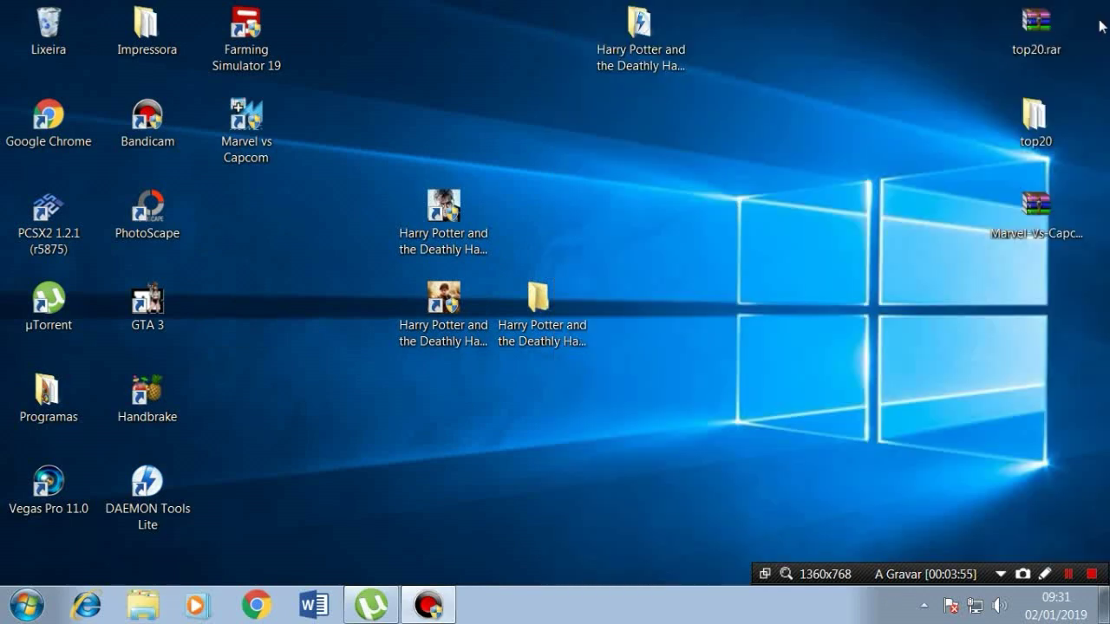
Step: Delete the emptied Harry Potter and the Deathly Hallows Collection folder and place the Part 1 shortcut beside the Part 2 shortcut
left_click(545, 350)
right_click(550, 351)
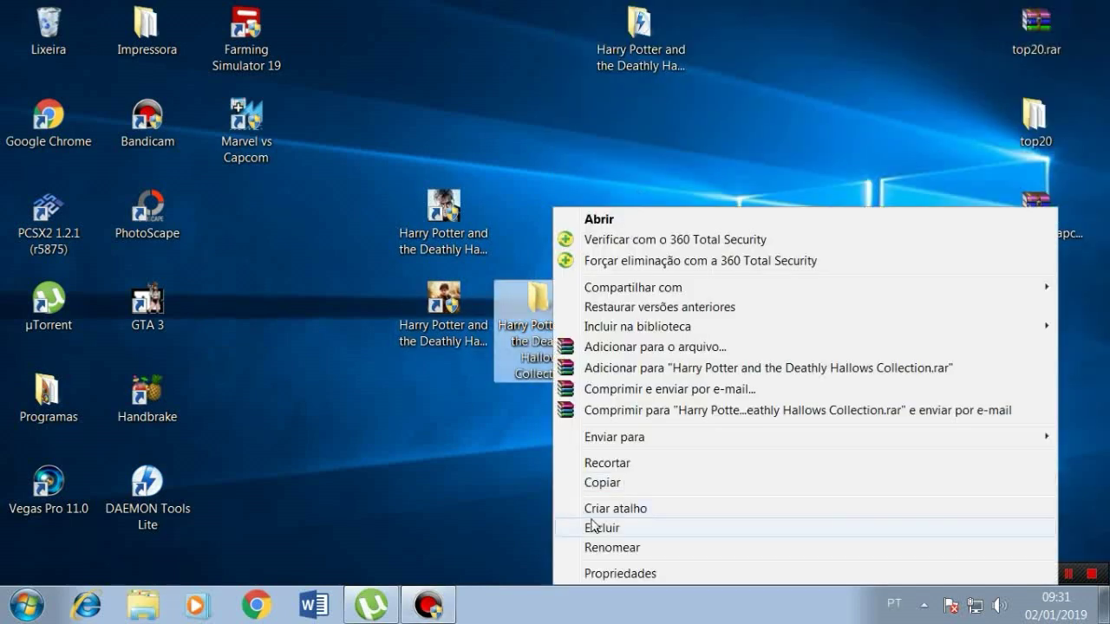
left_click(512, 392)
left_click(637, 375)
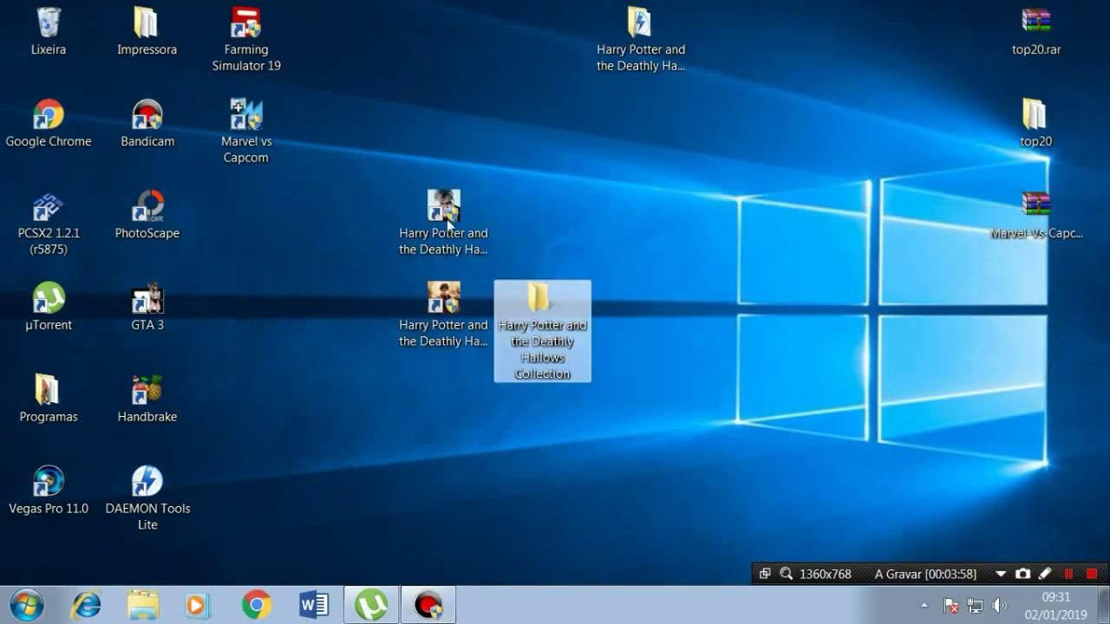
left_click(451, 219)
left_click_drag(451, 219, 352, 311)
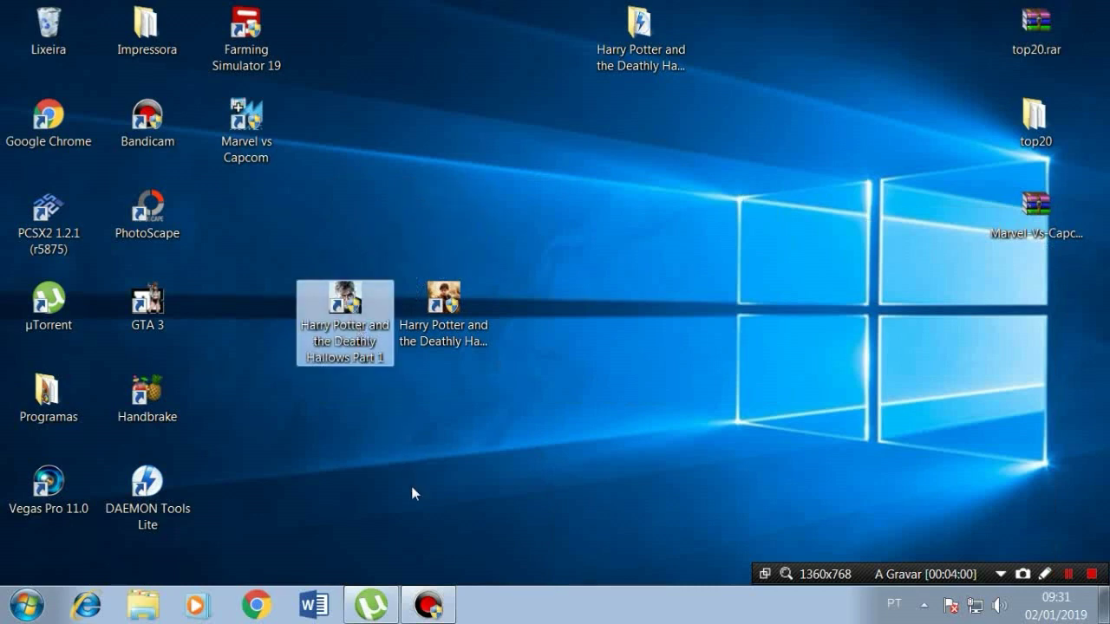
Step: Check the run-as-administrator option in the compatibility properties of the Harry Potter and the Deathly Hallows Part 1 shortcut
right_click(340, 340)
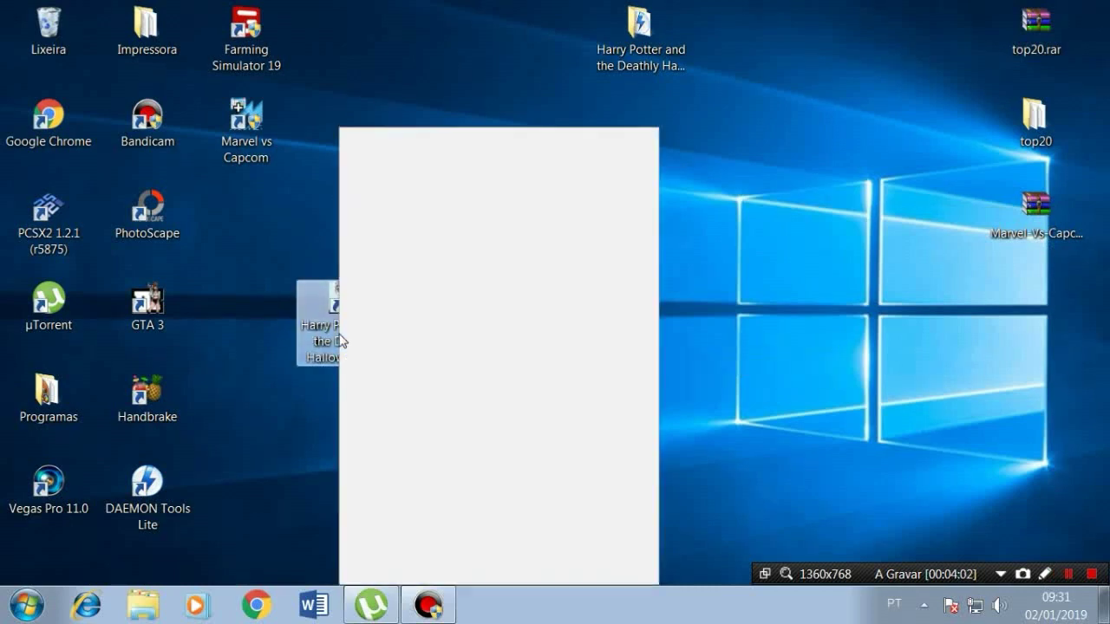
left_click(405, 575)
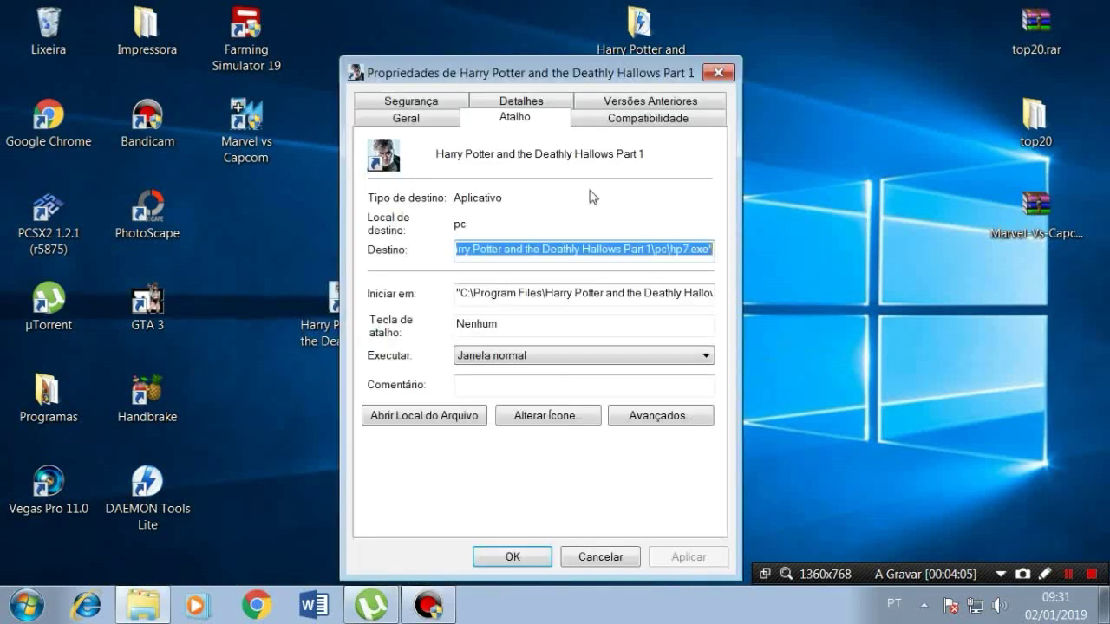
left_click(615, 115)
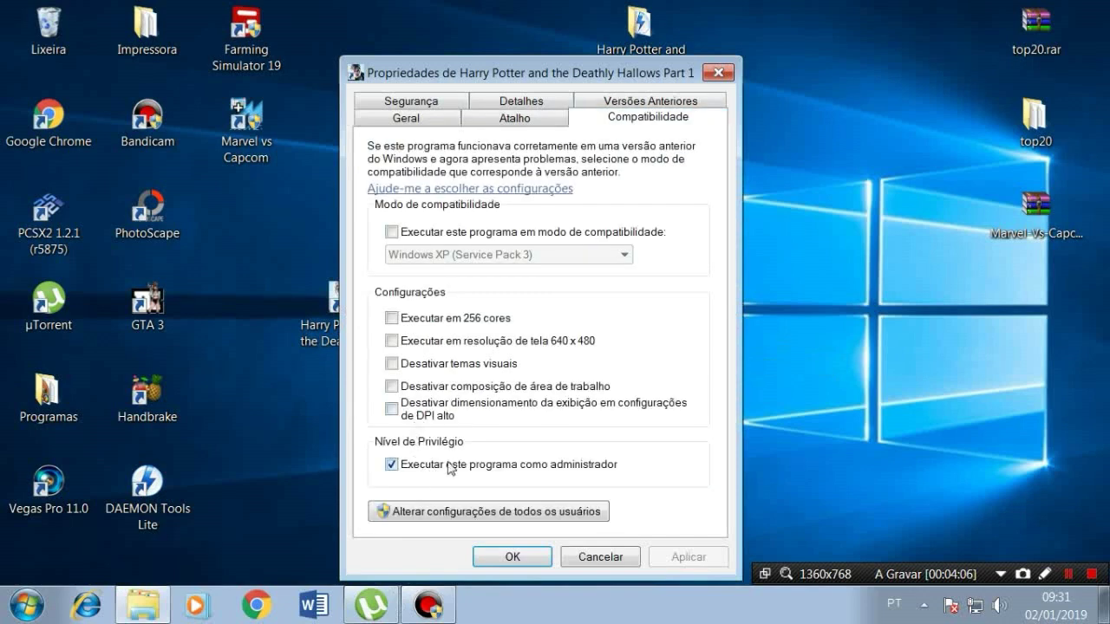
left_click(501, 559)
Step: Check the run-as-administrator option in the compatibility properties of the Harry Potter and the Deathly Hallows Part 2 shortcut
right_click(458, 314)
left_click(498, 572)
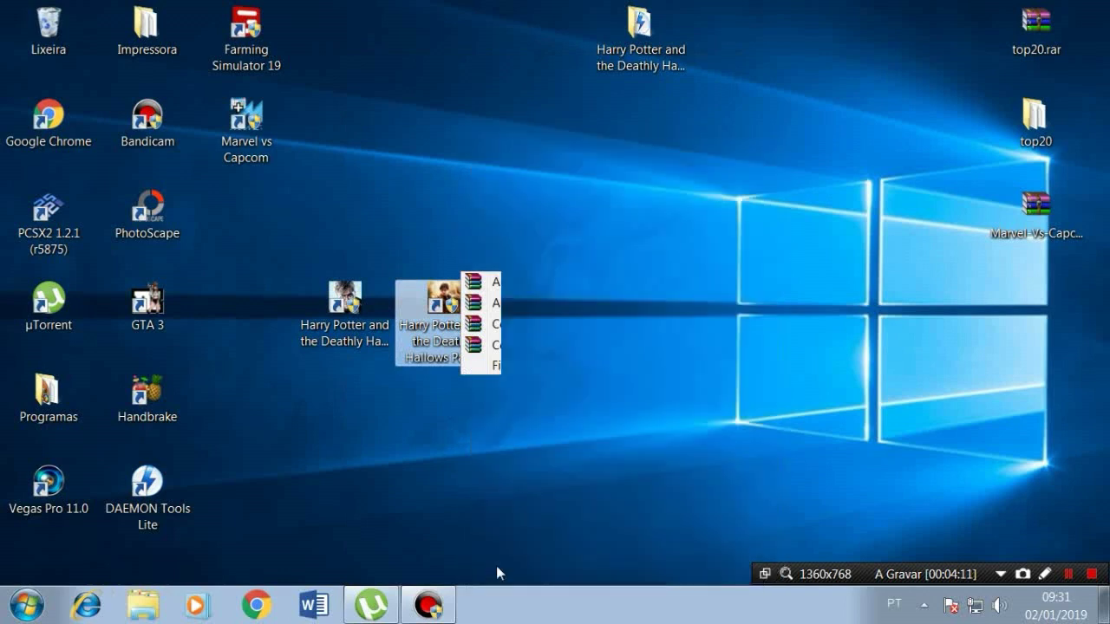
left_click(771, 120)
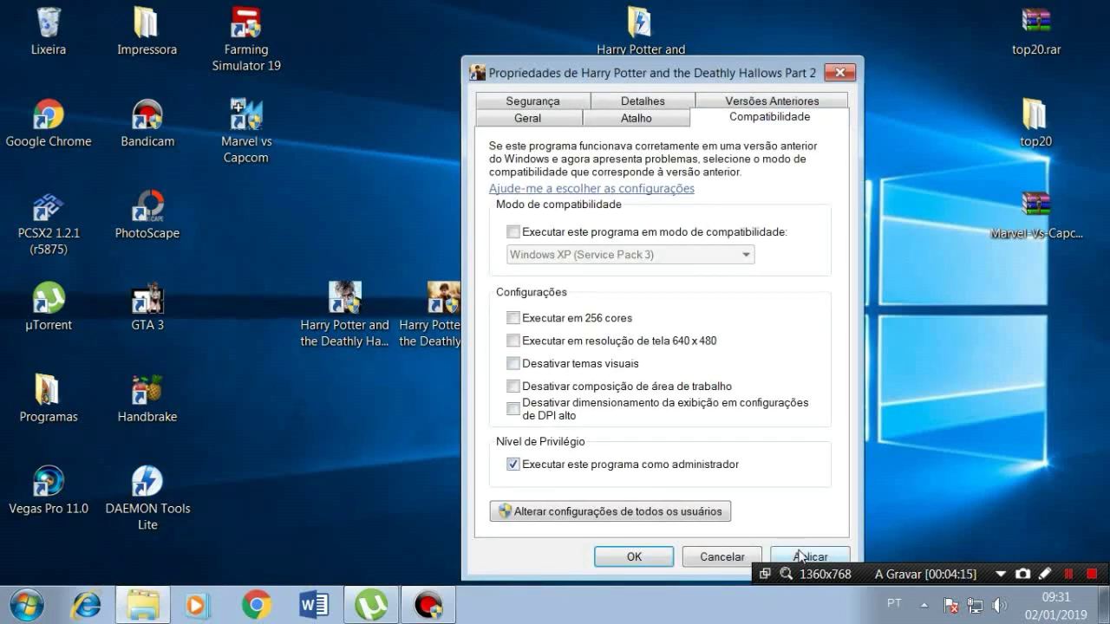
left_click(634, 557)
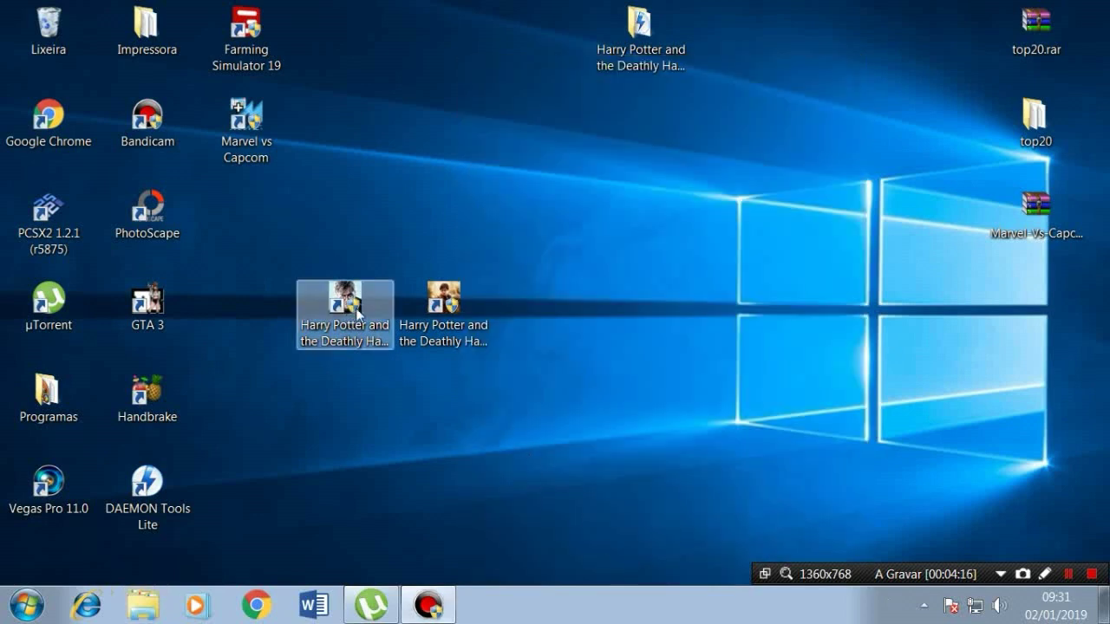
Step: Arrange the Part 1 and Part 2 game shortcuts one below the other under the Marvel vs Capcom icon and deselect them
left_click_drag(347, 317, 266, 269)
left_click_drag(262, 206, 262, 210)
left_click_drag(482, 325, 286, 328)
left_click(275, 236)
left_click(279, 291)
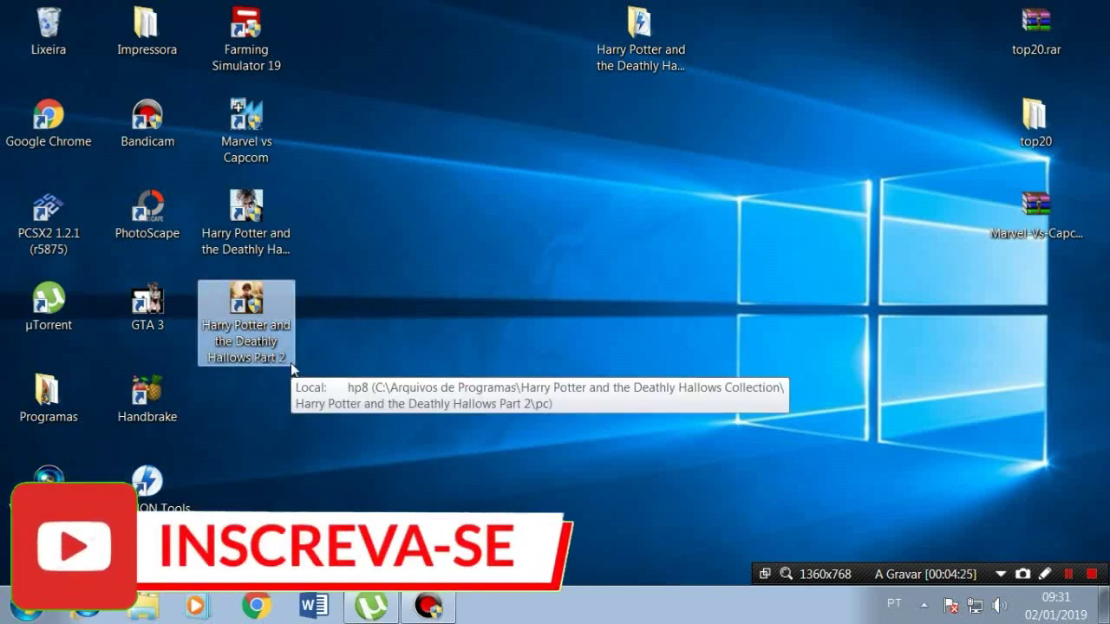
left_click(399, 360)
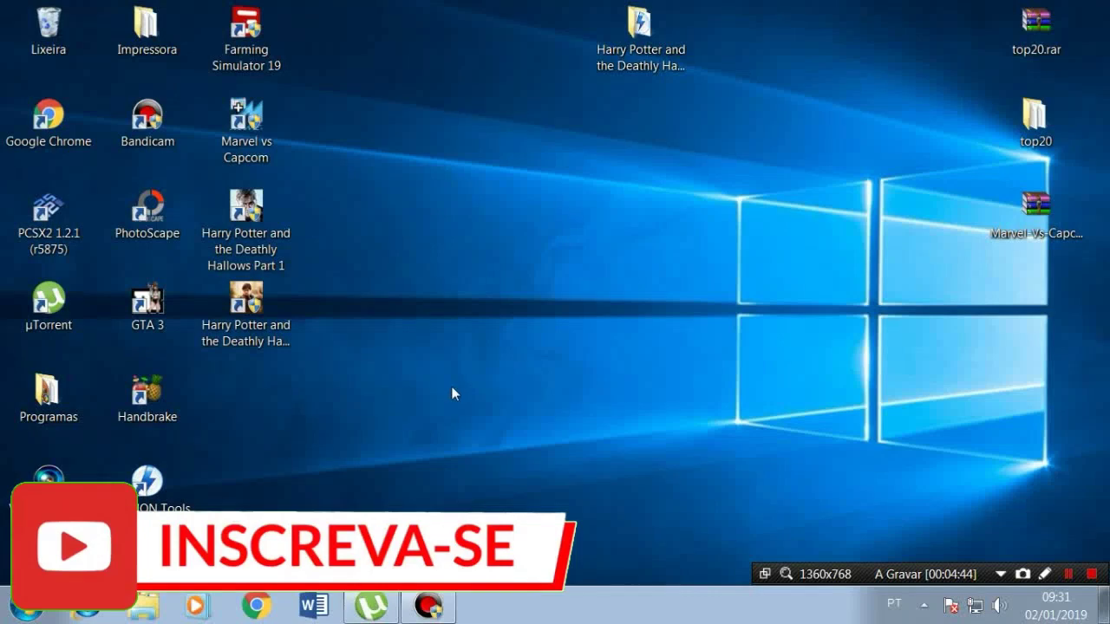